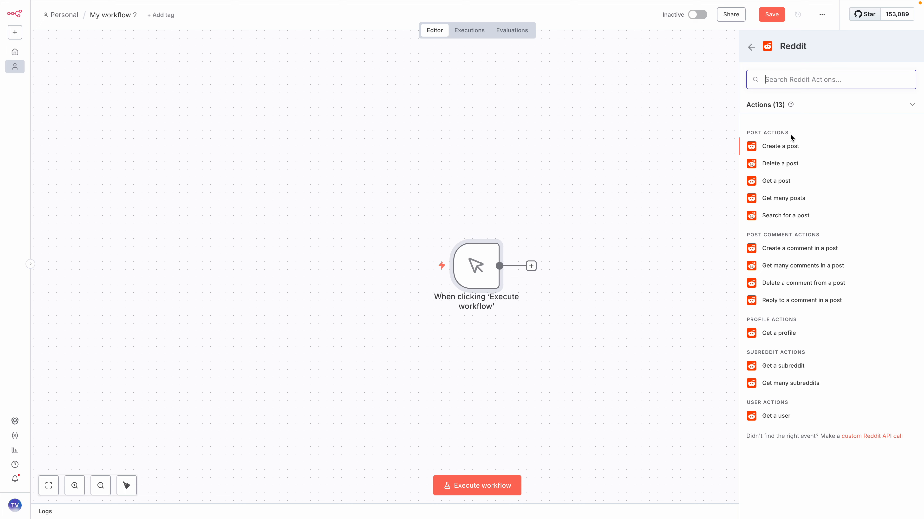
# Step: Add the Reddit action Search for a post, with location All Reddit and keyword "kubernetes post mortem"
pyautogui.click(768, 216)
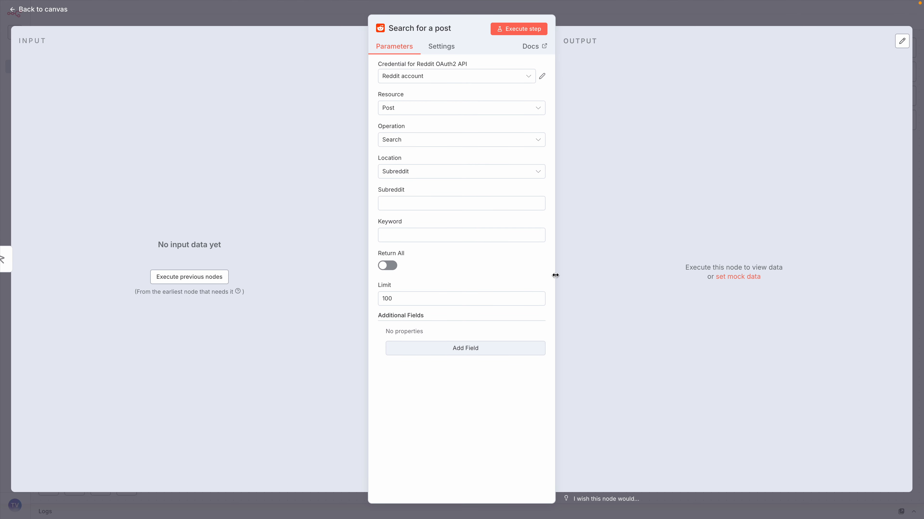
pyautogui.click(399, 199)
pyautogui.click(393, 241)
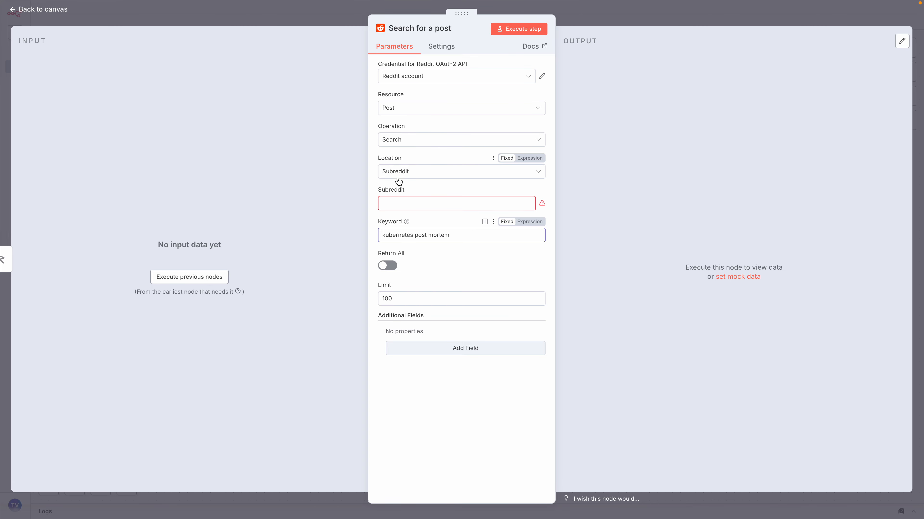
pyautogui.click(425, 174)
pyautogui.click(408, 198)
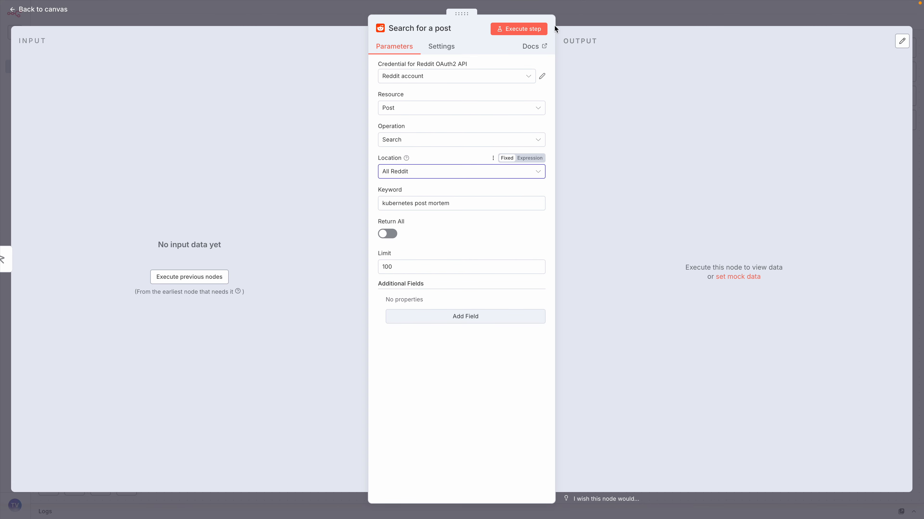
# Step: Run the Reddit search node, review the returned posts in its output and go back to the canvas
pyautogui.click(525, 30)
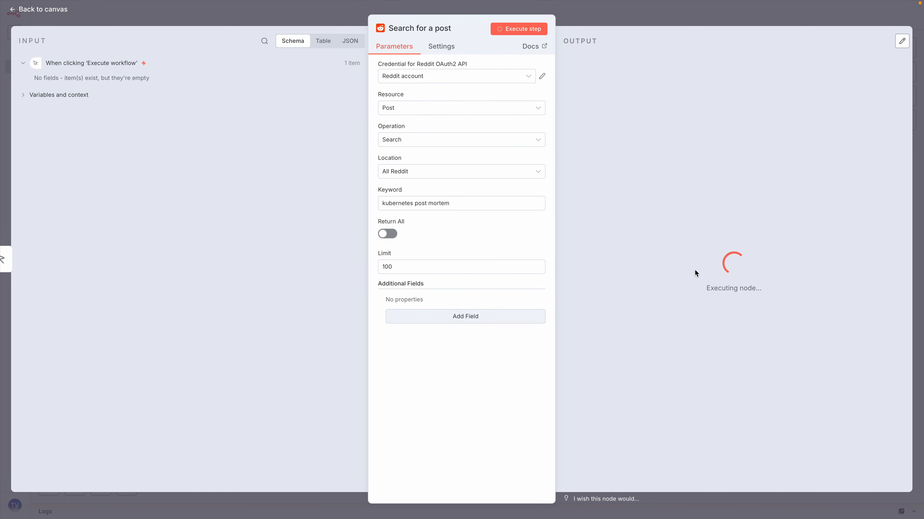
pyautogui.scroll(-10, 729, 297)
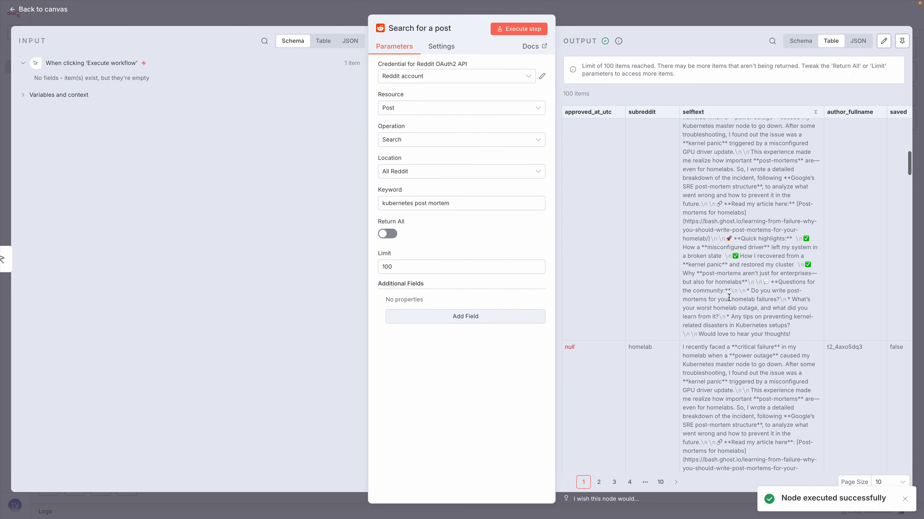
pyautogui.scroll(-12, 729, 297)
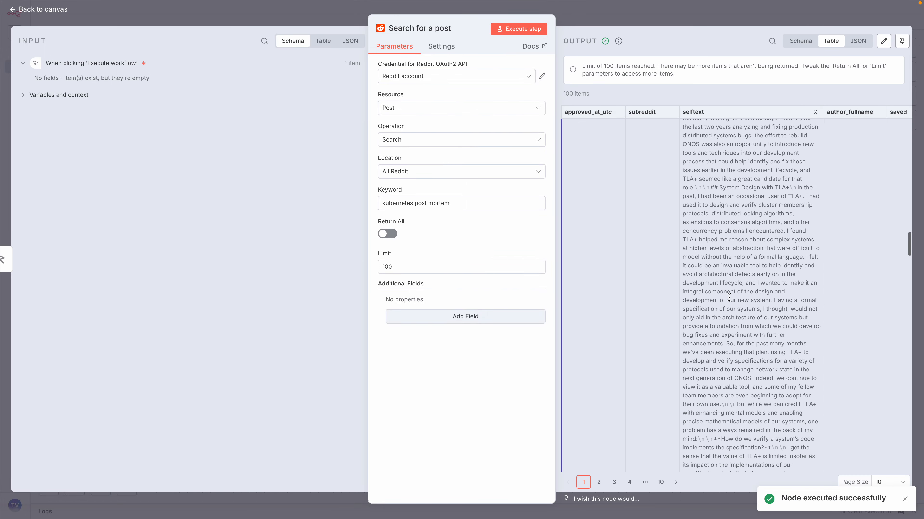
pyautogui.scroll(-2, 687, 141)
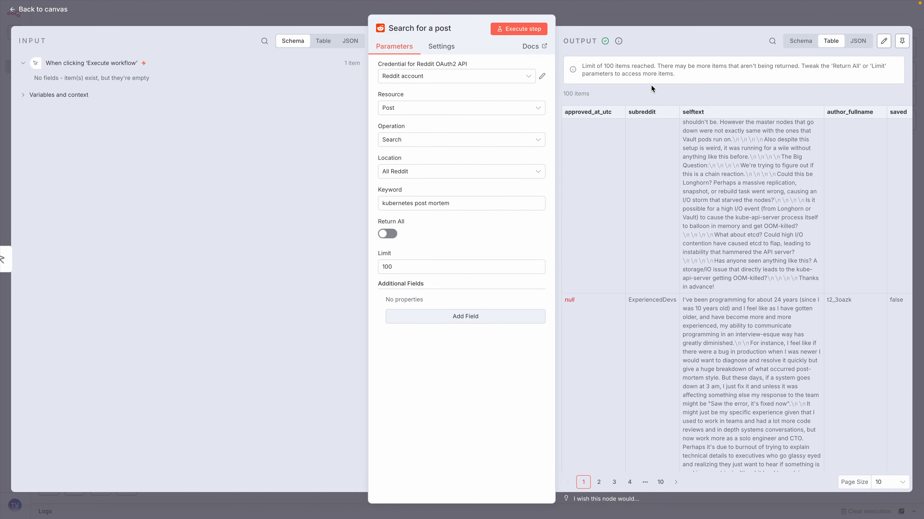
pyautogui.moveTo(620, 39)
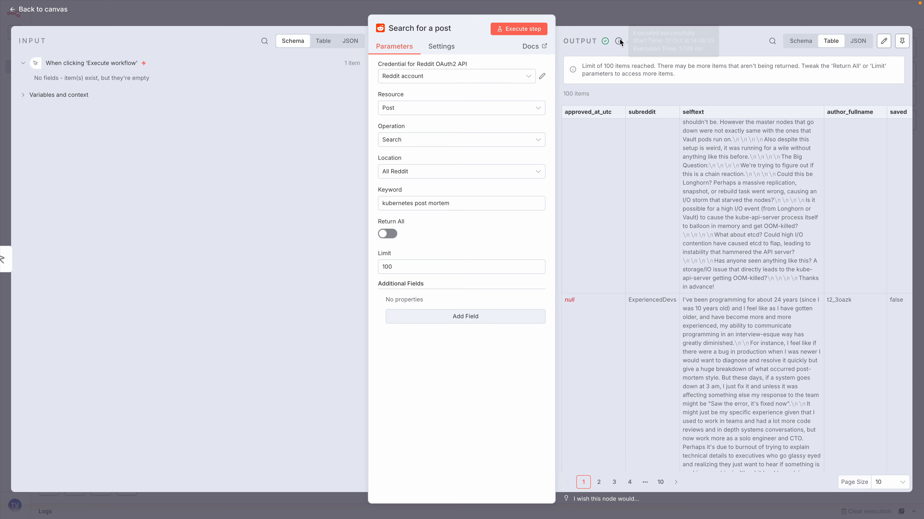
pyautogui.click(625, 13)
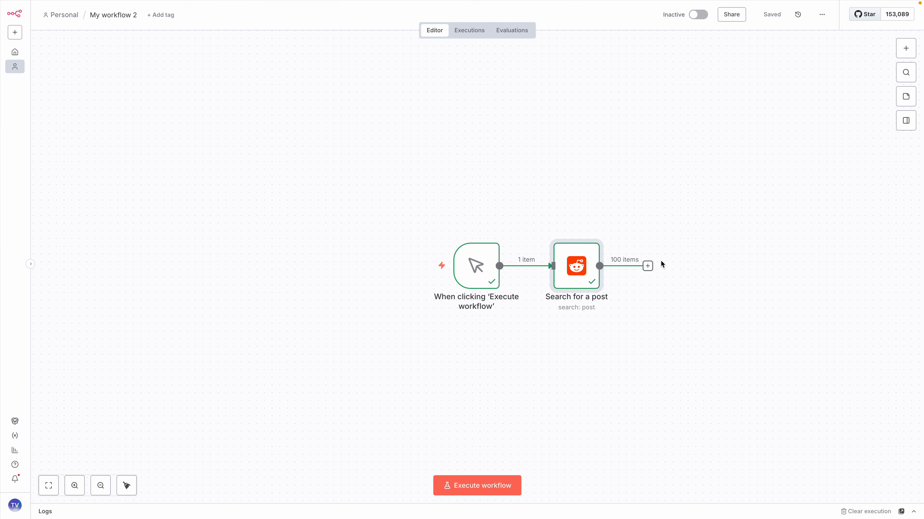
# Step: Add an Aggregate node after the Search for a post node
pyautogui.click(648, 266)
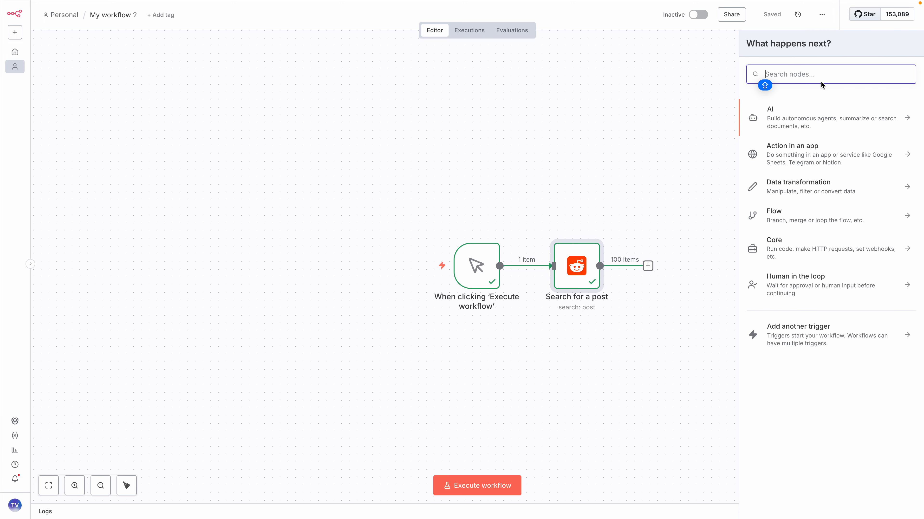
pyautogui.write('G')
pyautogui.press('BackSpace')
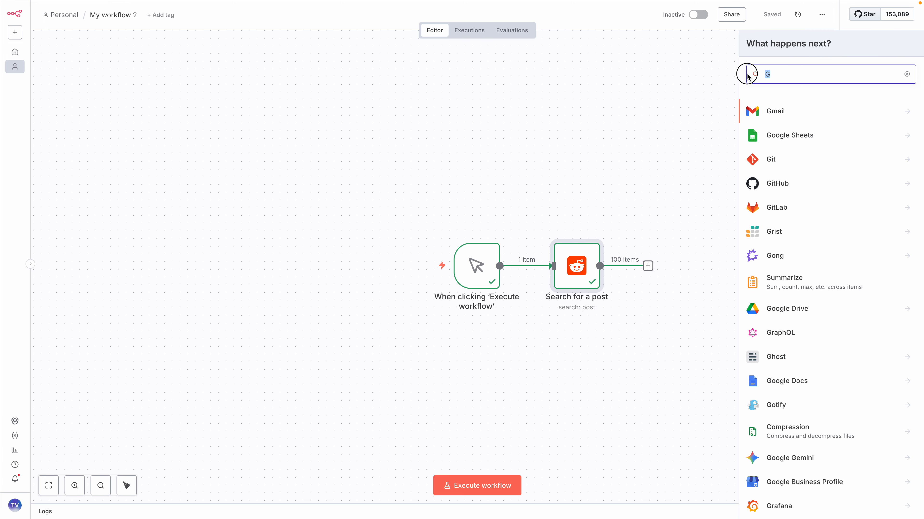
pyautogui.write('AGGRE')
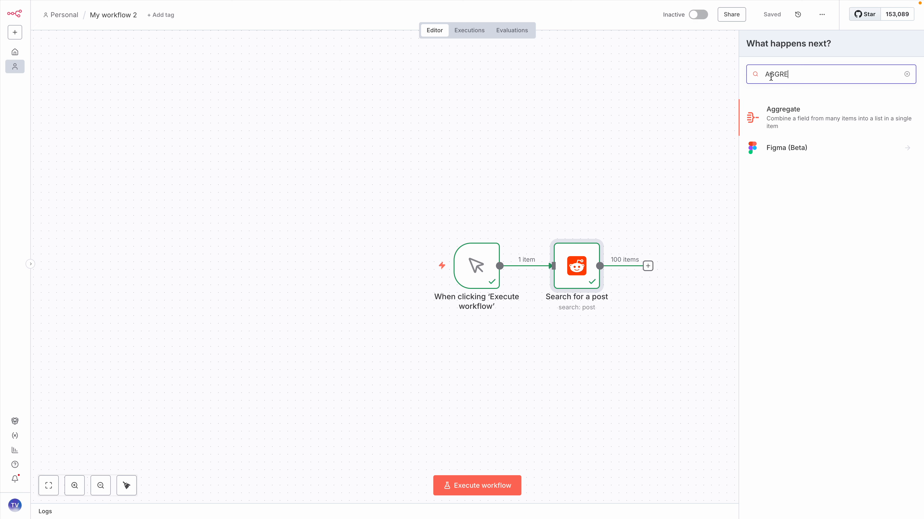
pyautogui.click(778, 118)
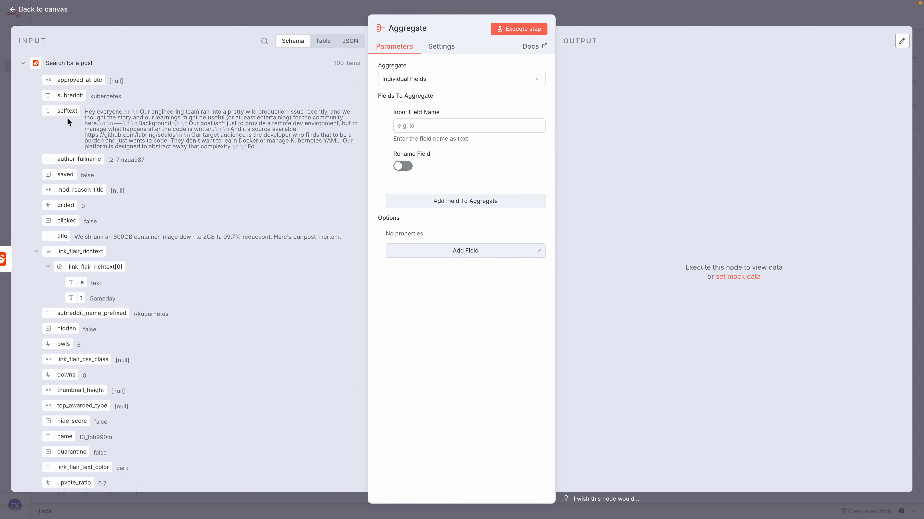
# Step: Set selftext as the field to aggregate, run the Aggregate node and return to the canvas after reviewing its output
pyautogui.moveTo(71, 113); pyautogui.dragTo(429, 130)
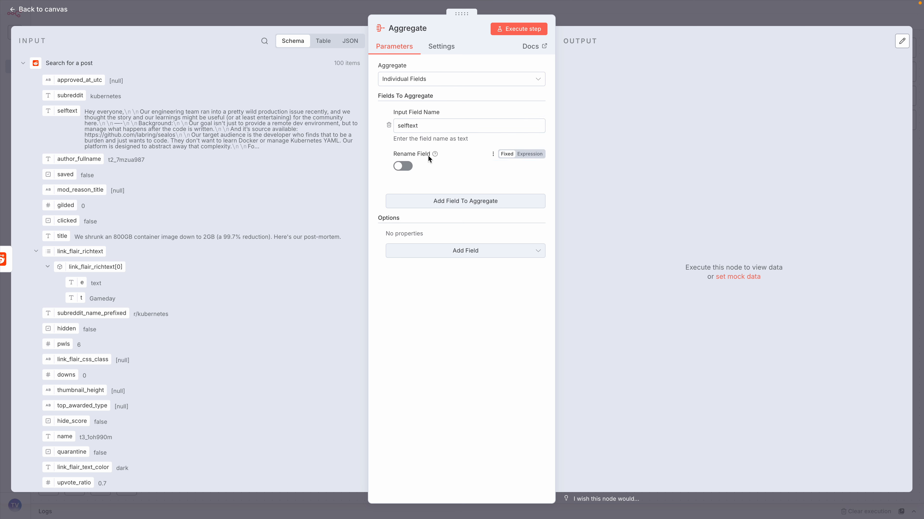
pyautogui.click(526, 32)
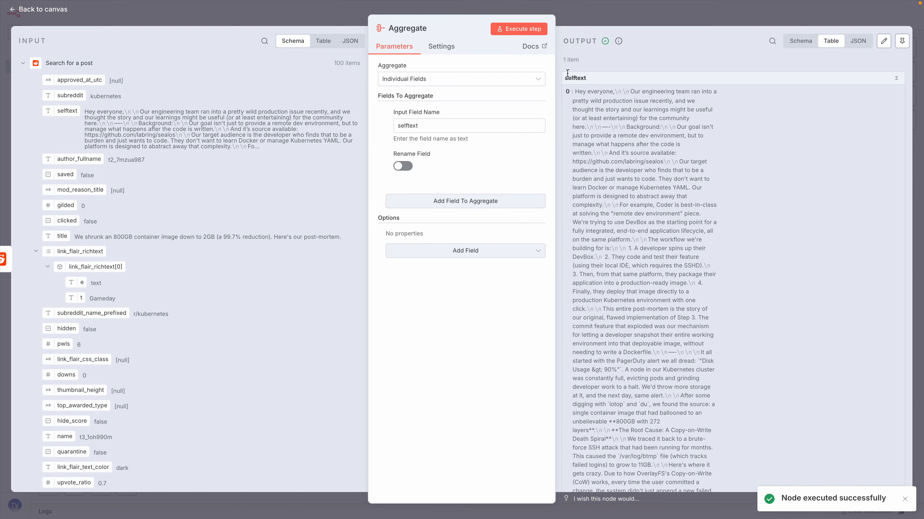
pyautogui.scroll(-20, 634, 246)
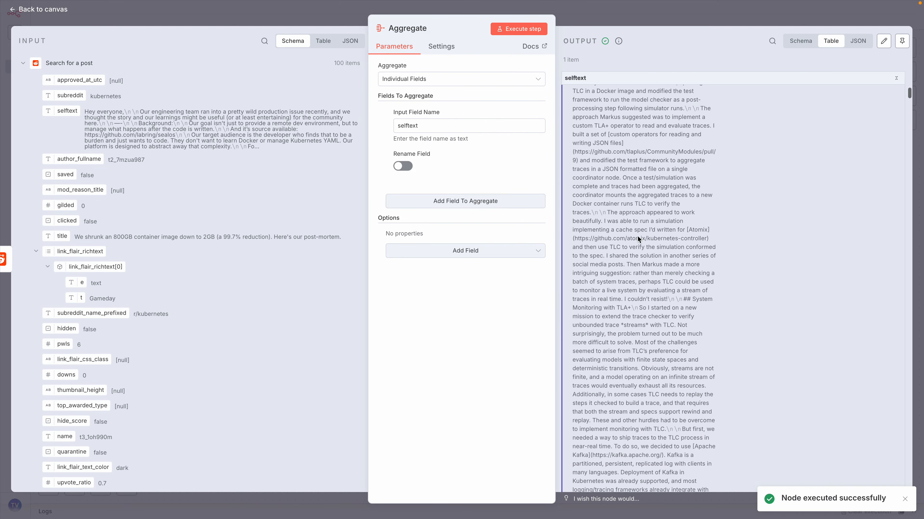
pyautogui.click(582, 24)
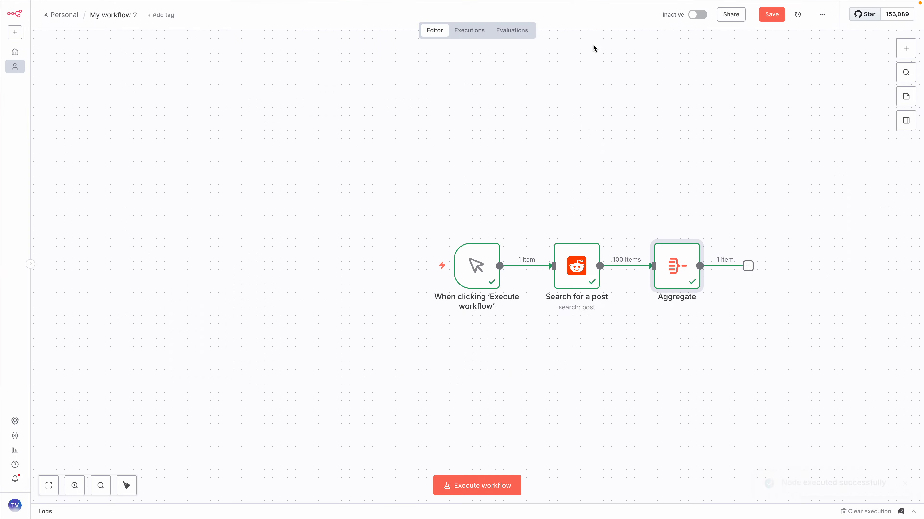
# Step: Add the OpenAI action Message a model after the Aggregate node
pyautogui.click(750, 268)
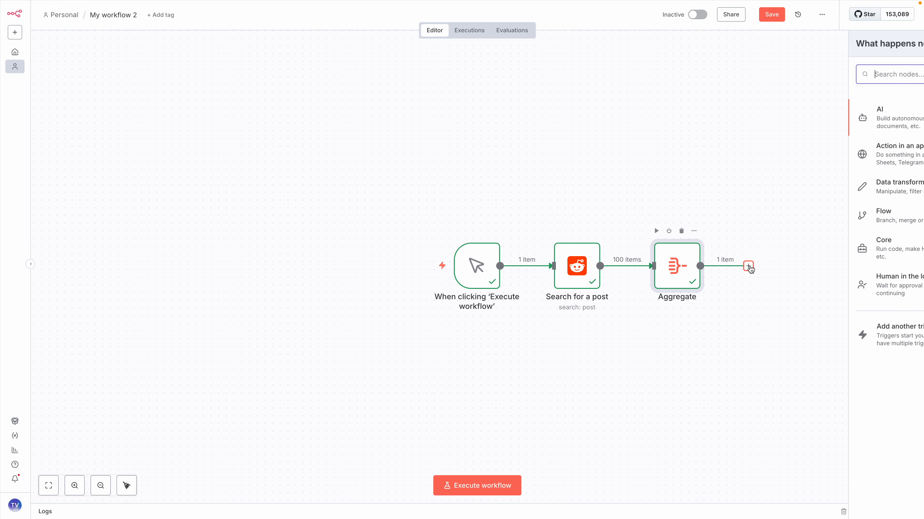
pyautogui.moveTo(646, 268)
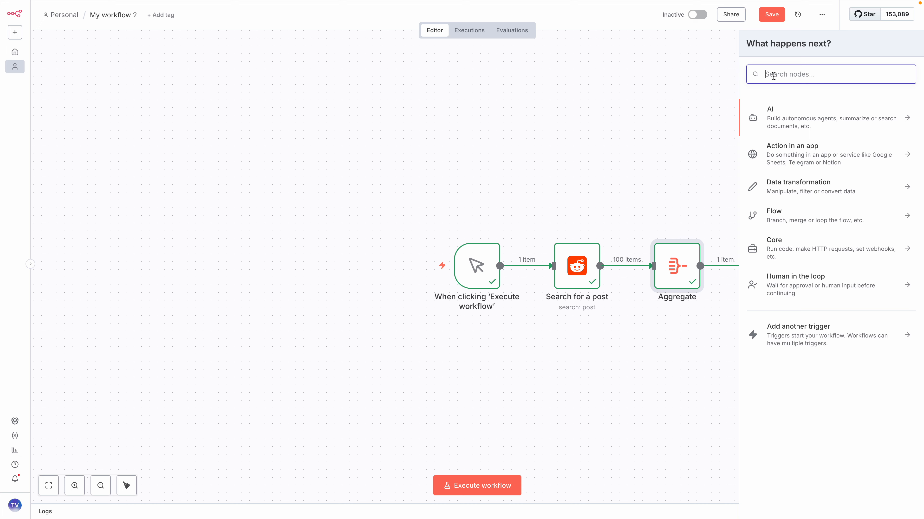
pyautogui.write('open')
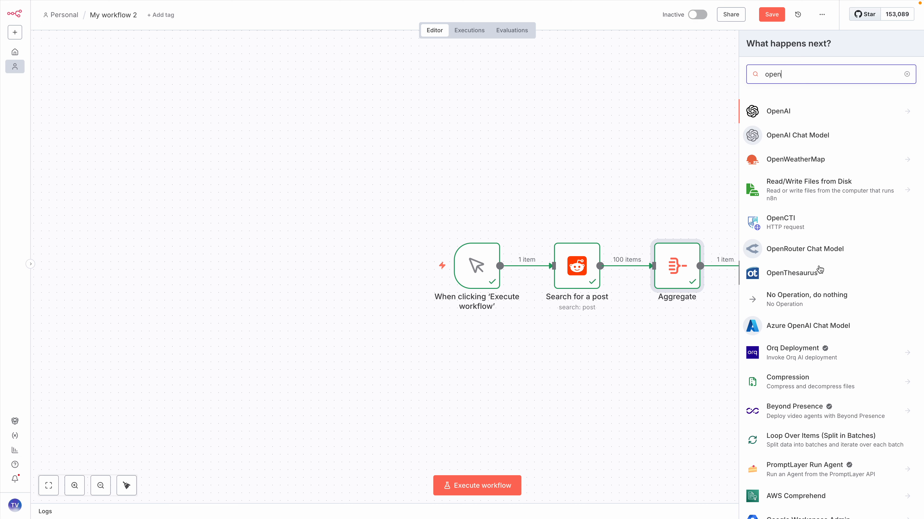
pyautogui.scroll(-1, 756, 346)
pyautogui.scroll(1, 761, 126)
pyautogui.click(752, 110)
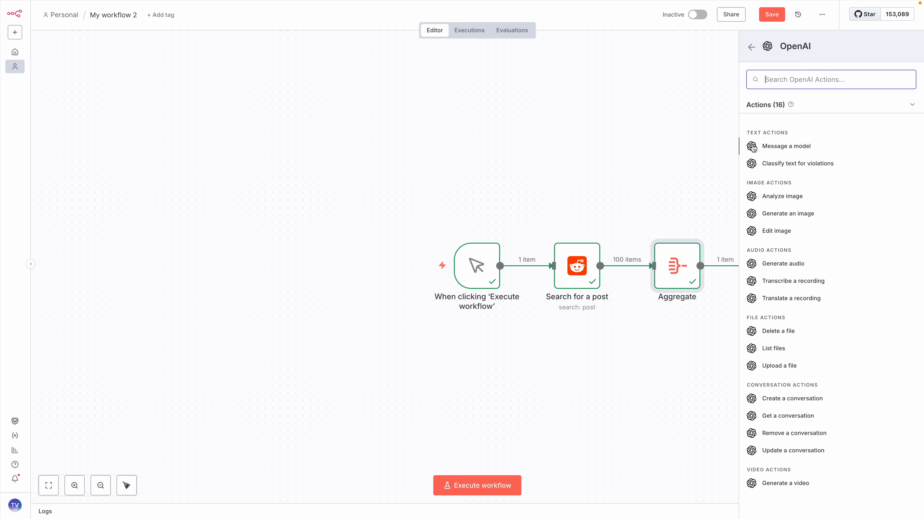
pyautogui.click(753, 148)
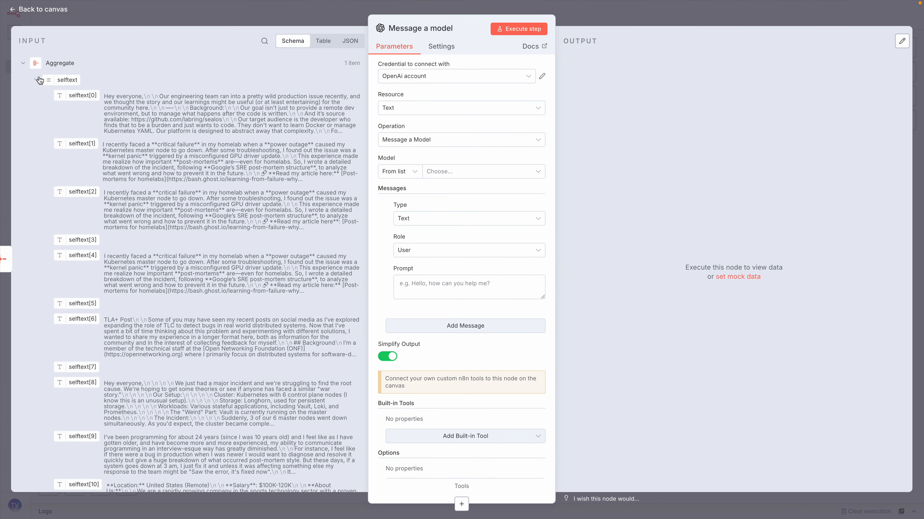
# Step: Map the aggregated selftext list into the prompt, preceded by "Create one brief paragraph on each one of the top 3 Kubernetes failure reasons:"
pyautogui.moveTo(64, 82); pyautogui.dragTo(433, 299)
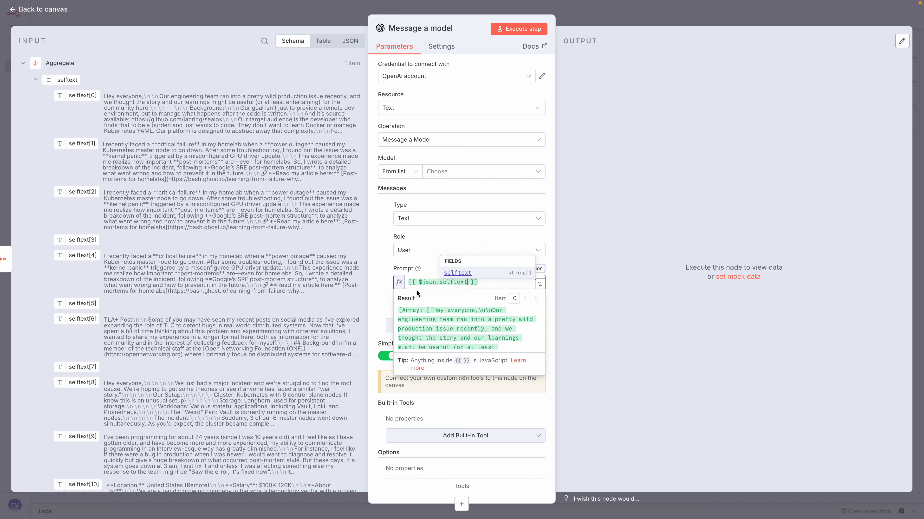
pyautogui.click(407, 282)
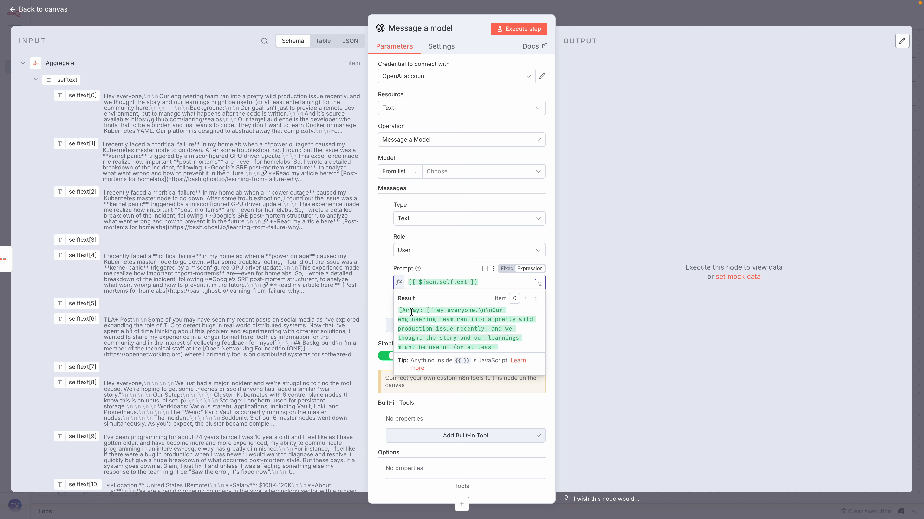
pyautogui.write('Create one ')
pyautogui.write('brief para')
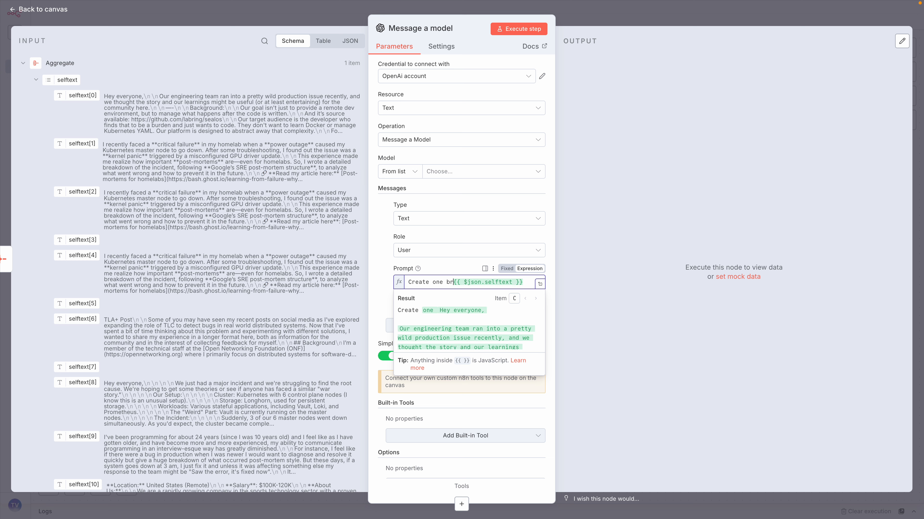
pyautogui.write('graph on the')
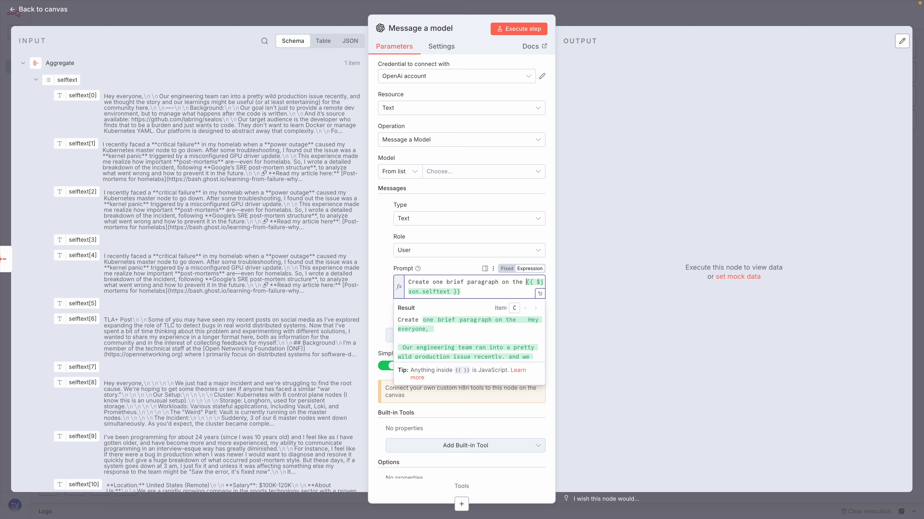
pyautogui.press('BackSpace')
pyautogui.press('BackSpace')
pyautogui.press('BackSpace')
pyautogui.press('BackSpace')
pyautogui.write('each one of ')
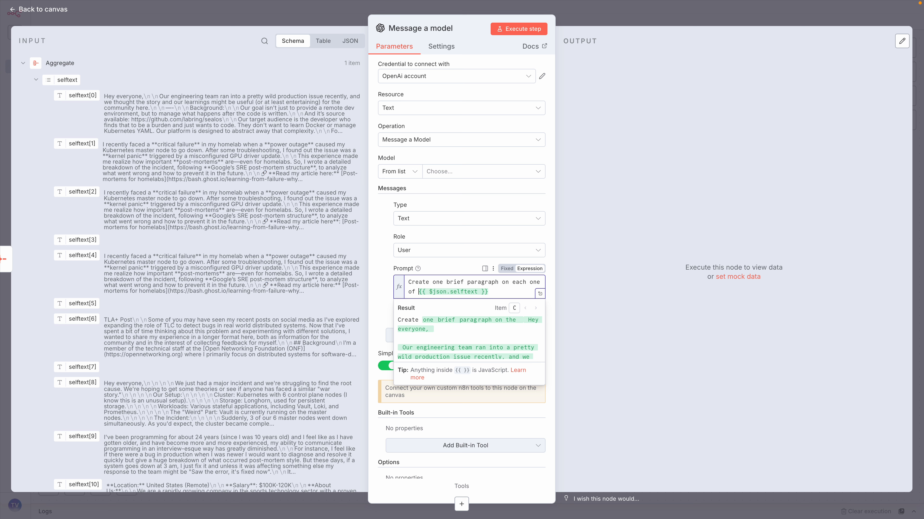
pyautogui.write('the top 3 ')
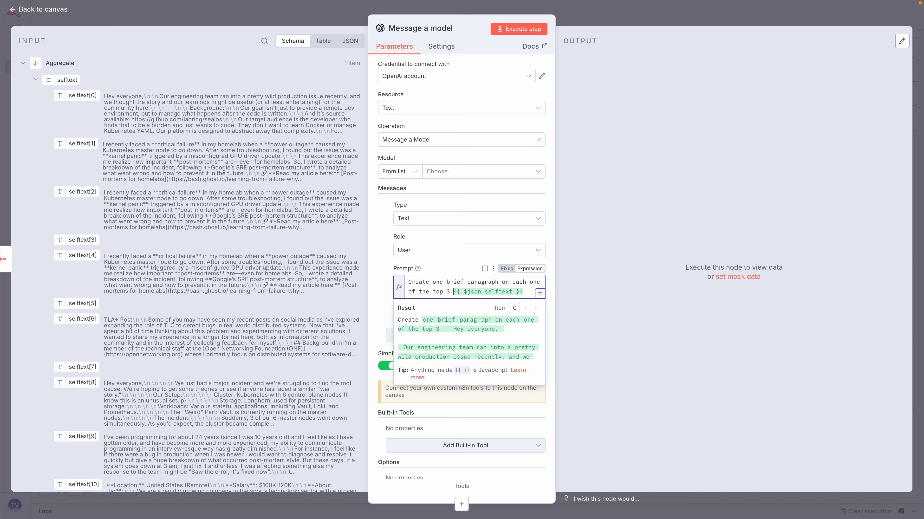
pyautogui.write('Kubernetes')
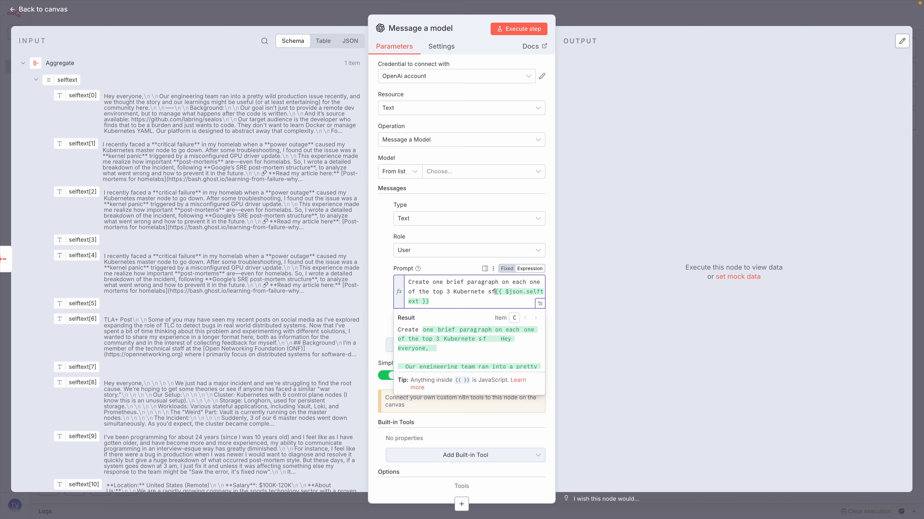
pyautogui.write(' failure reas')
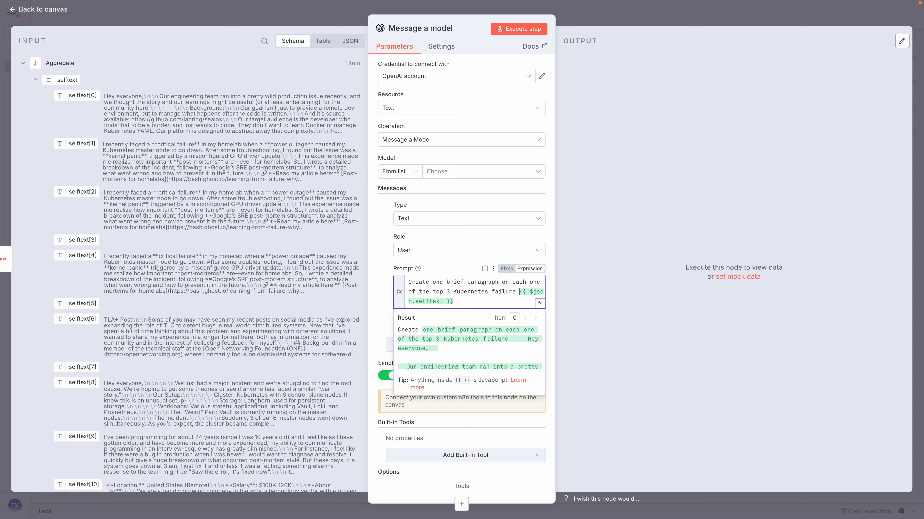
pyautogui.write('ons:')
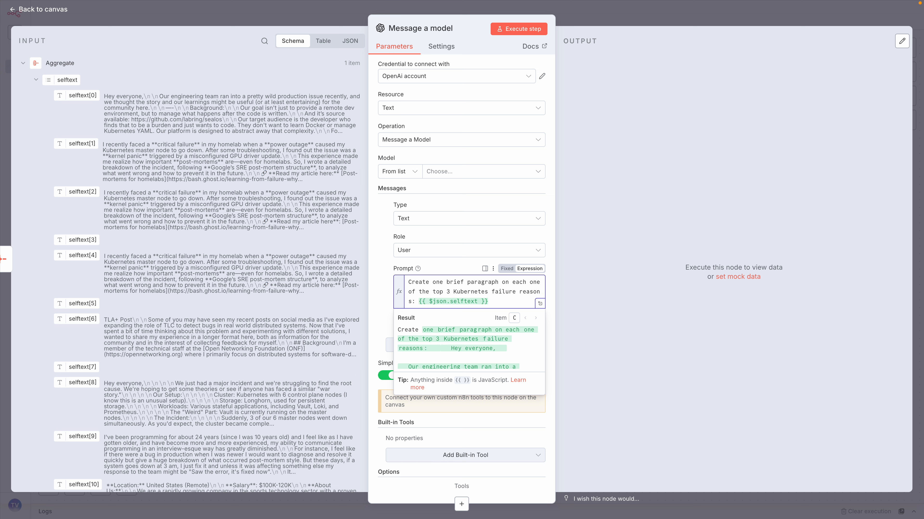
# Step: Set the Message a model node's model to GPT-5-MINI
pyautogui.click(534, 33)
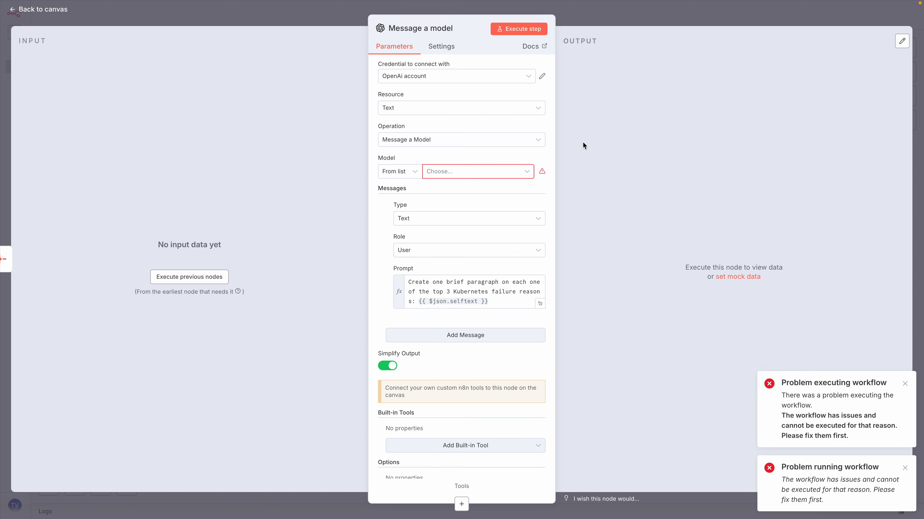
pyautogui.click(452, 174)
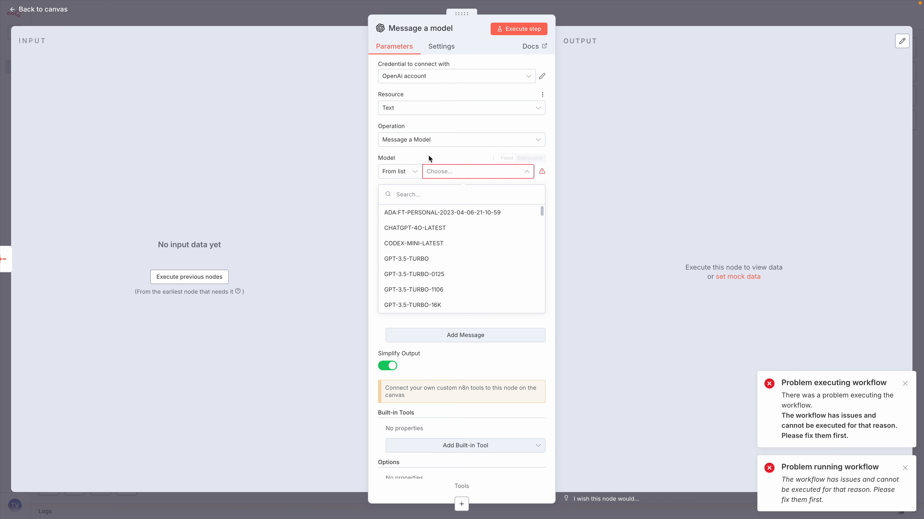
pyautogui.scroll(-5, 448, 278)
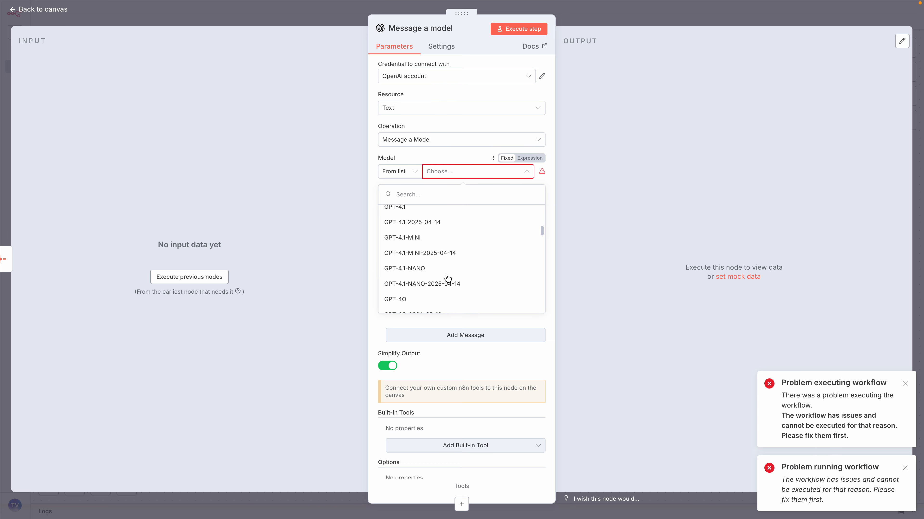
pyautogui.scroll(-10, 448, 279)
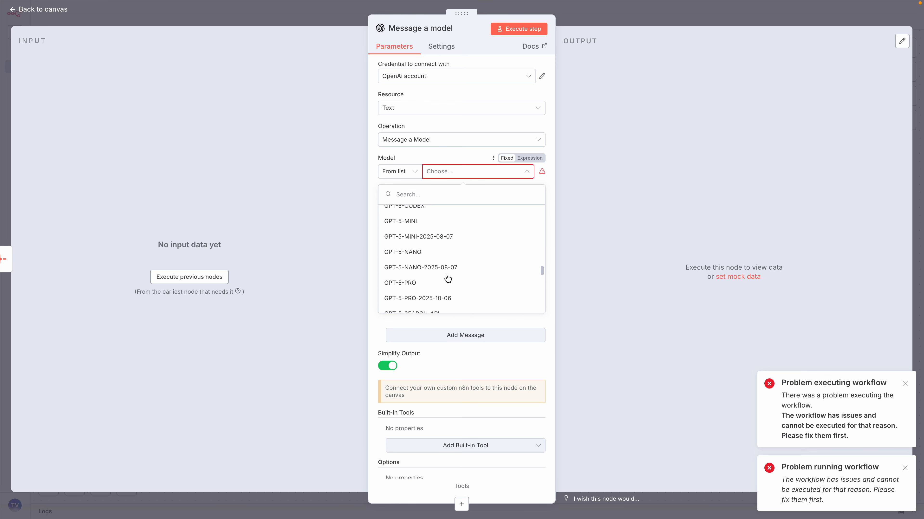
pyautogui.scroll(2, 448, 279)
pyautogui.scroll(-2, 441, 269)
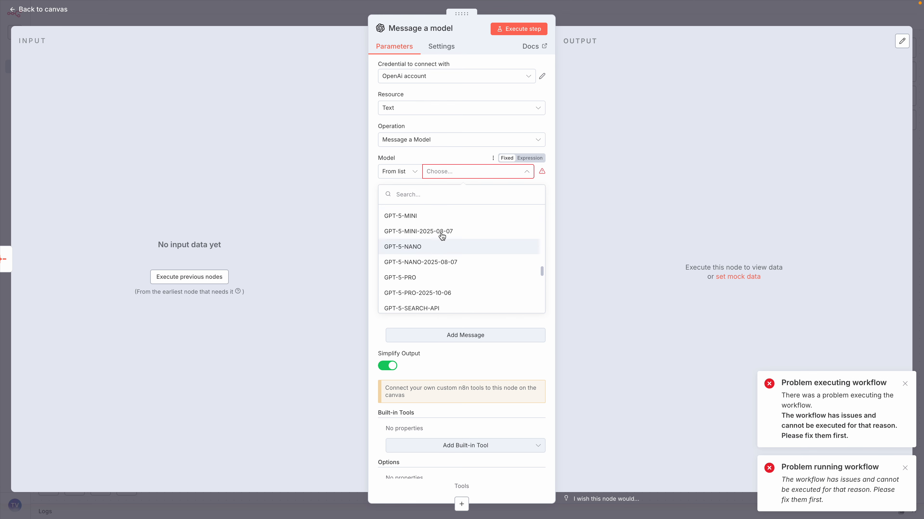
pyautogui.click(446, 216)
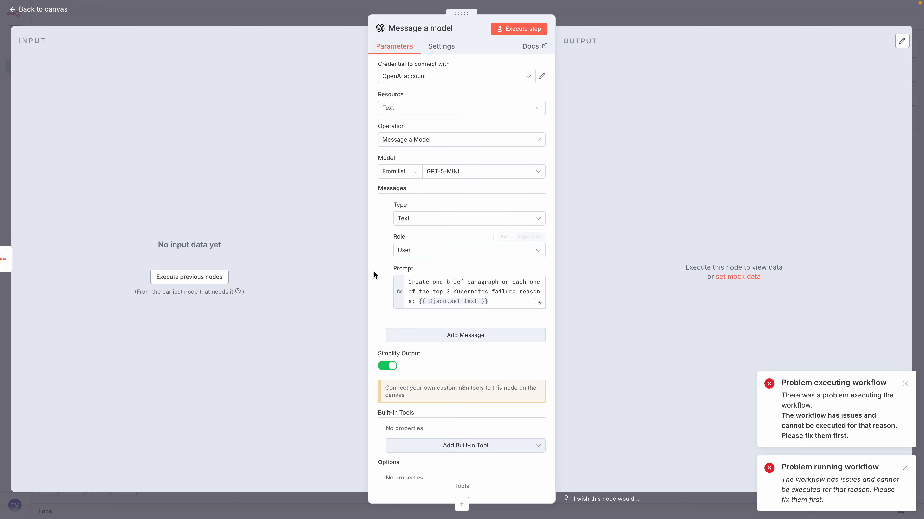
# Step: Run the Message a model node and look through its aggregated selftext input
pyautogui.click(515, 29)
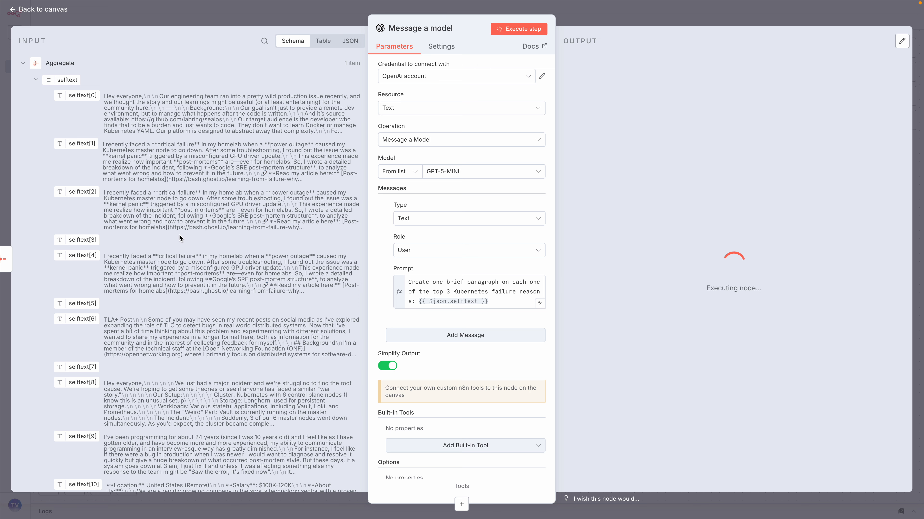
pyautogui.scroll(-9, 180, 235)
pyautogui.scroll(-20, 179, 235)
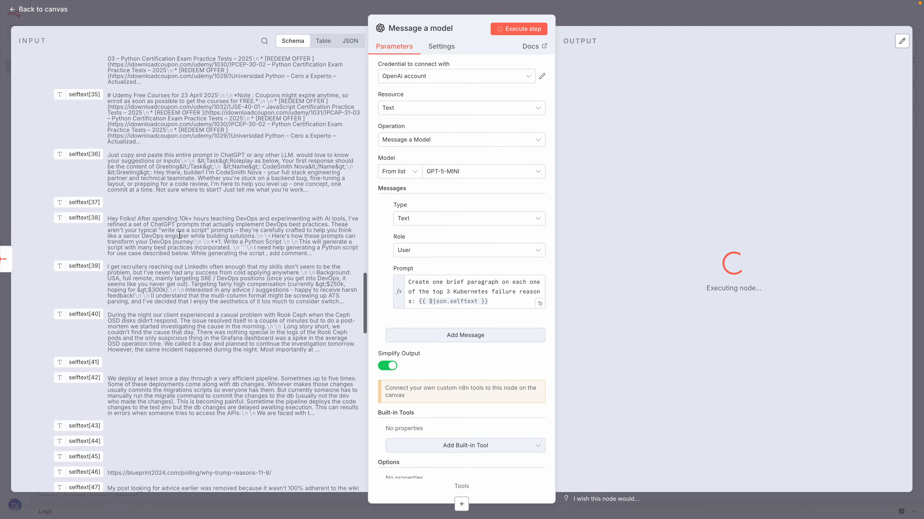
pyautogui.scroll(-20, 180, 236)
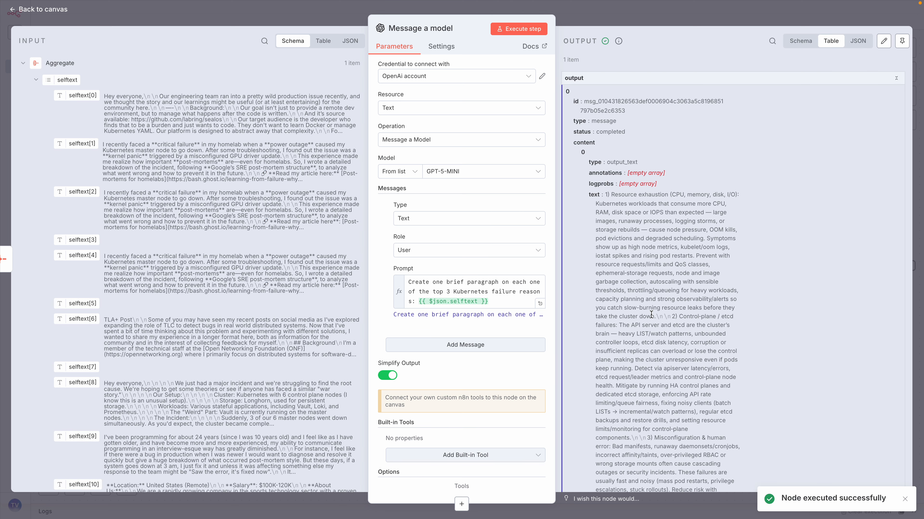
# Step: Examine the generated paragraphs on the top 3 Kubernetes failure reasons in the Message a model output
pyautogui.scroll(-3, 651, 315)
pyautogui.scroll(3, 653, 314)
pyautogui.scroll(1, 653, 314)
pyautogui.scroll(-3, 674, 312)
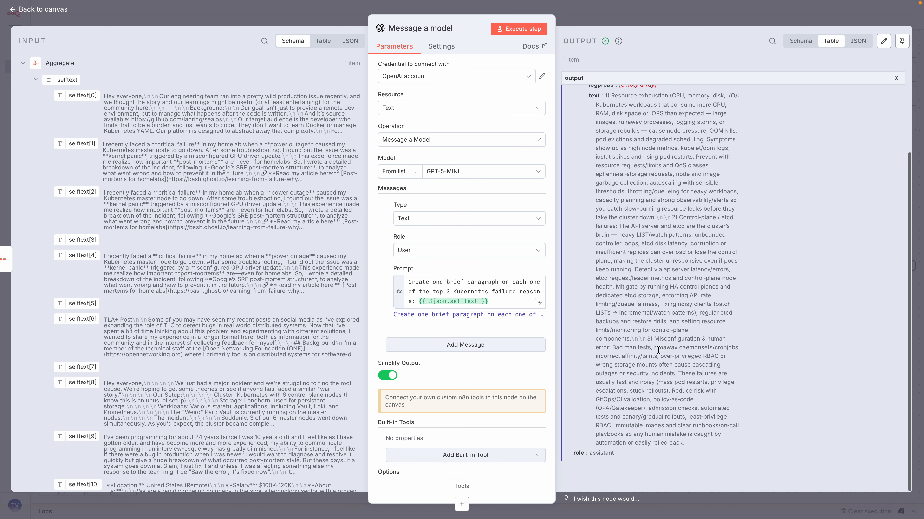
pyautogui.scroll(3, 629, 182)
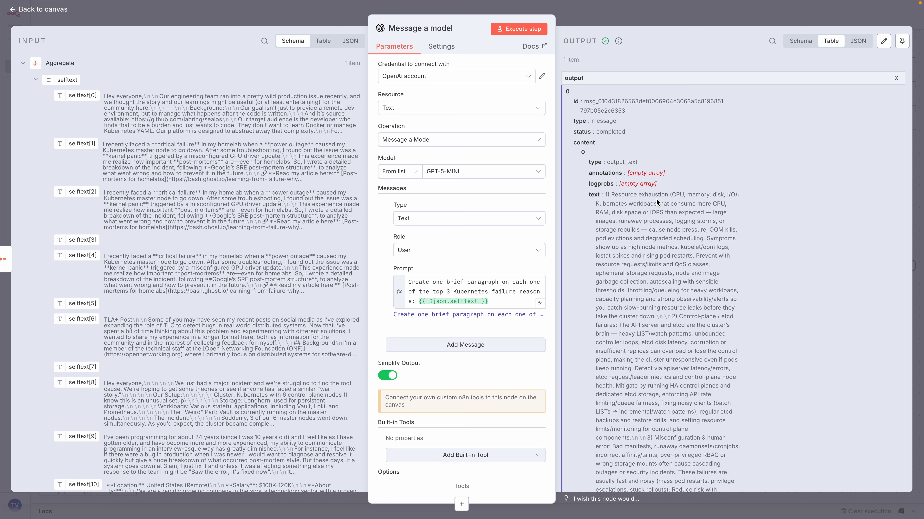
pyautogui.moveTo(611, 196); pyautogui.dragTo(716, 386)
pyautogui.scroll(-3, 709, 324)
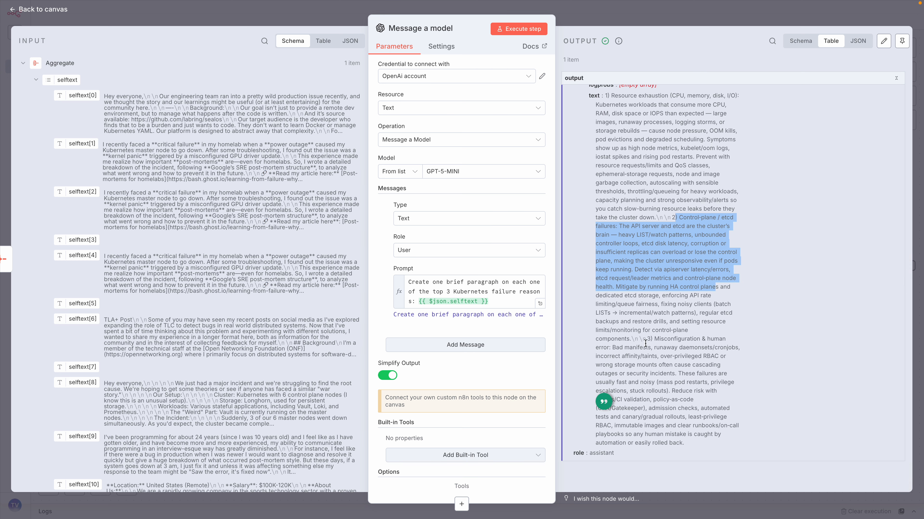
pyautogui.moveTo(648, 338); pyautogui.dragTo(717, 450)
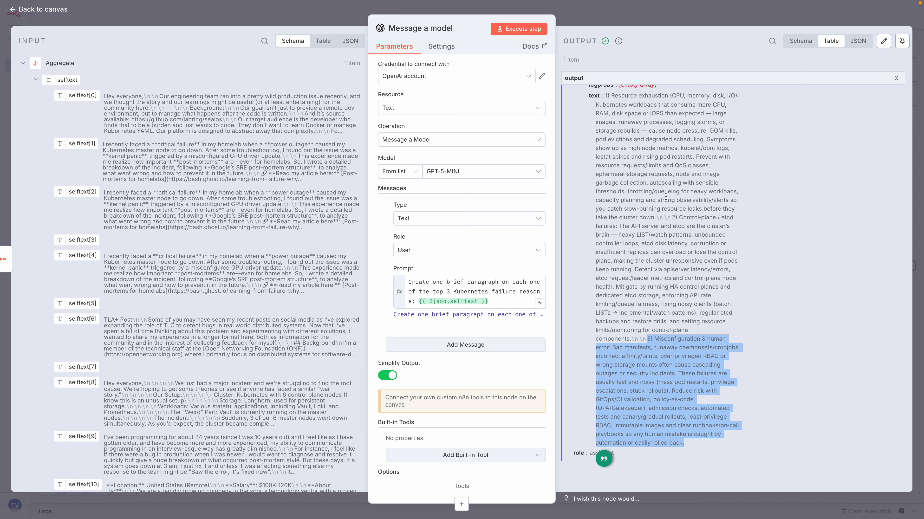
pyautogui.moveTo(666, 196); pyautogui.dragTo(668, 191)
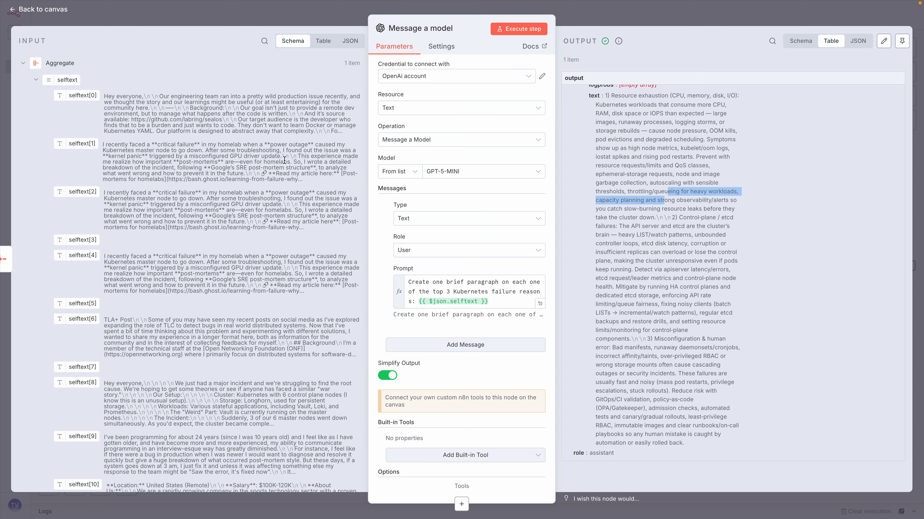
# Step: Return to the canvas and save the workflow
pyautogui.click(616, 16)
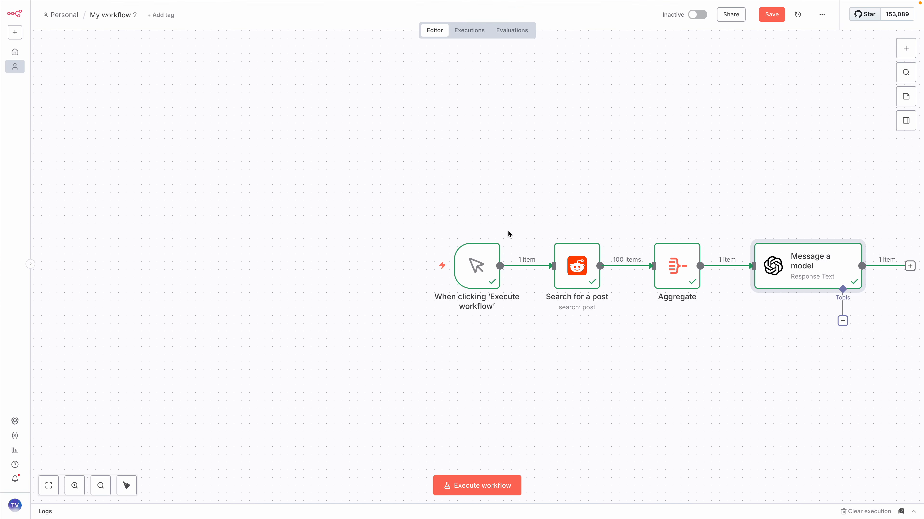
pyautogui.hscroll(3, 763, 244)
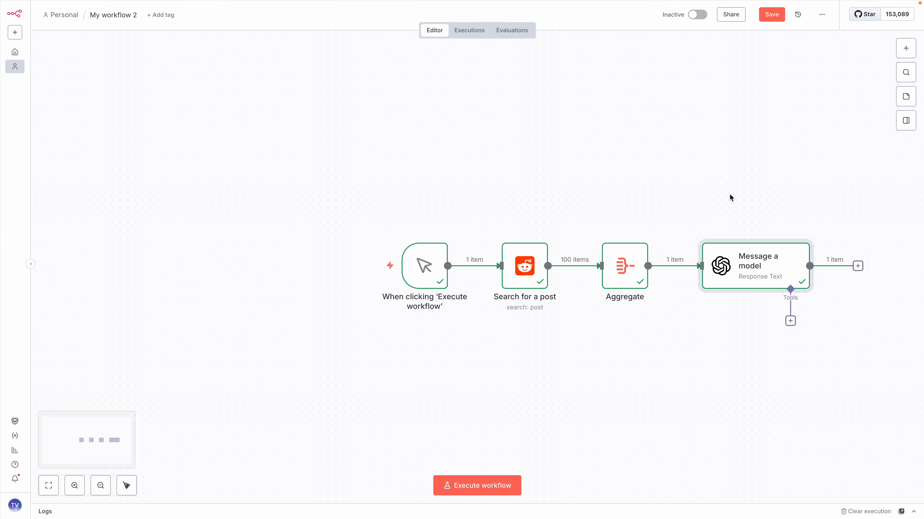
pyautogui.click(774, 14)
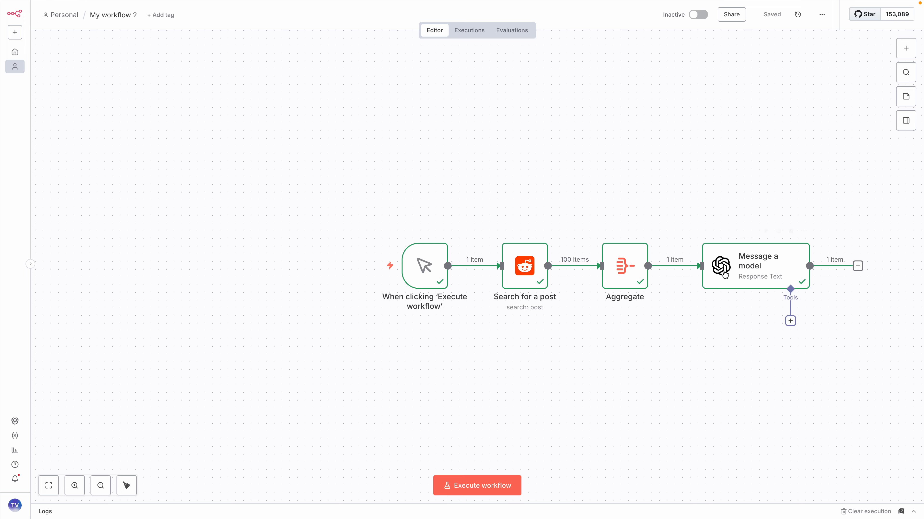
# Step: Reopen the Message a model node, review its full output text and return to the canvas
pyautogui.doubleClick(750, 268)
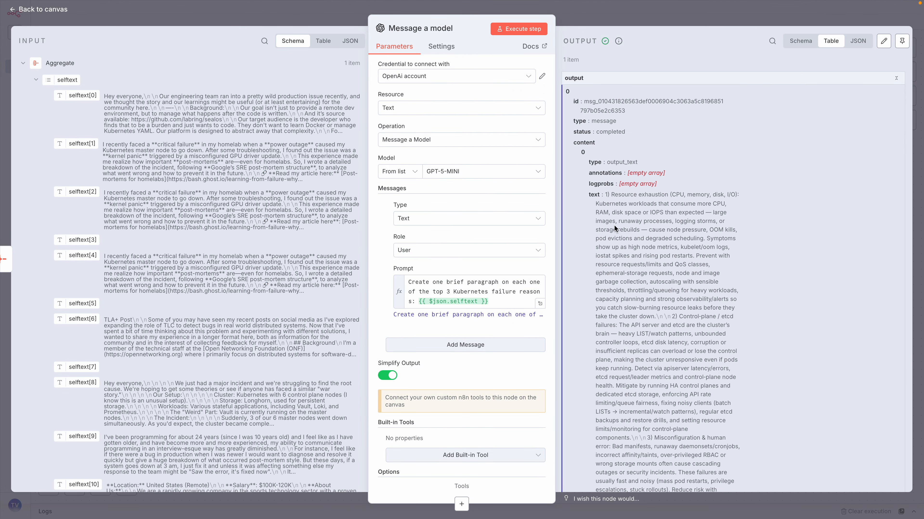
pyautogui.moveTo(608, 195); pyautogui.dragTo(606, 418)
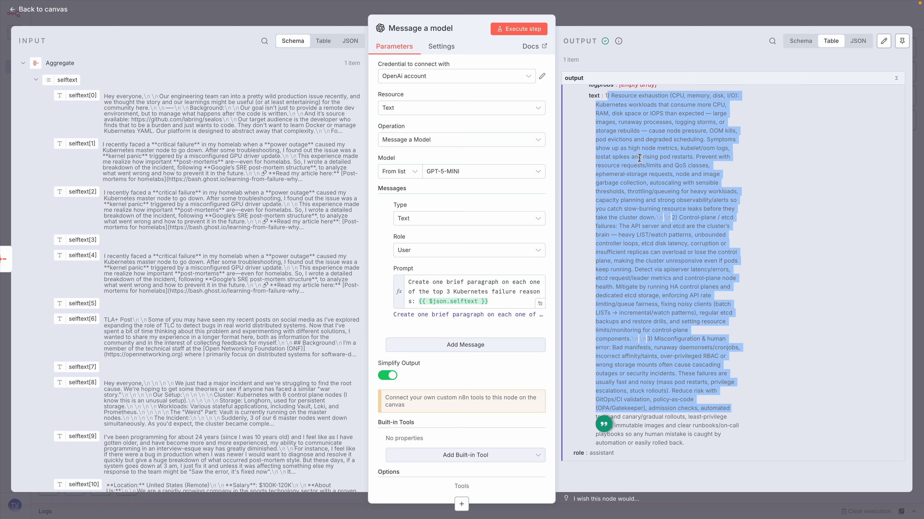
pyautogui.click(622, 130)
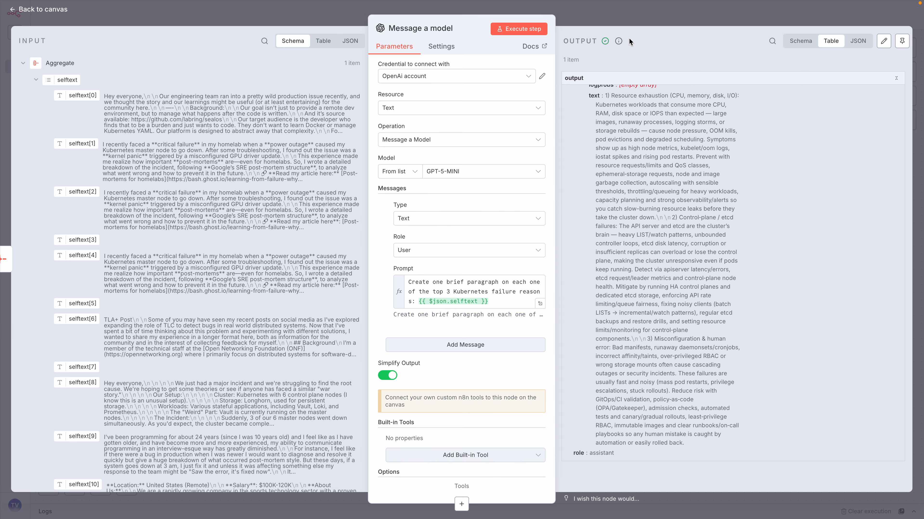
pyautogui.click(637, 21)
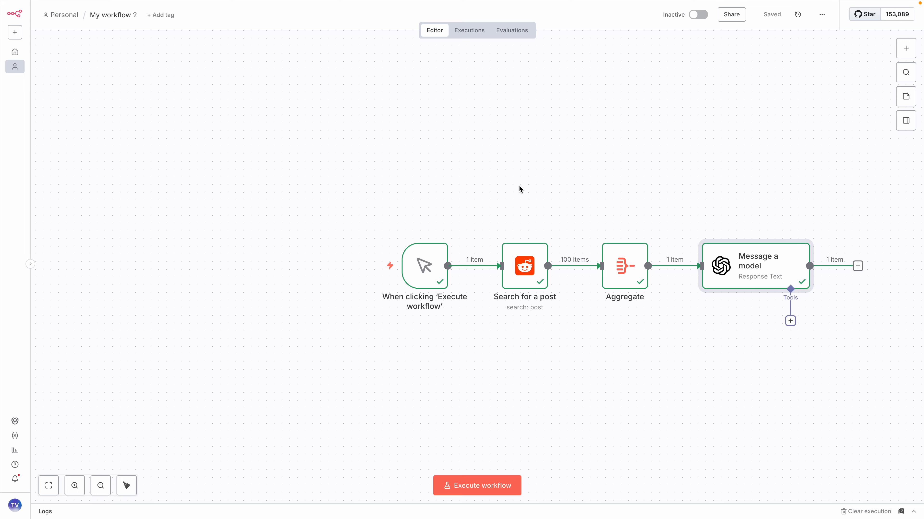
# Step: View the categories of nodes that can be added to the workflow and close the list without adding one
pyautogui.click(906, 47)
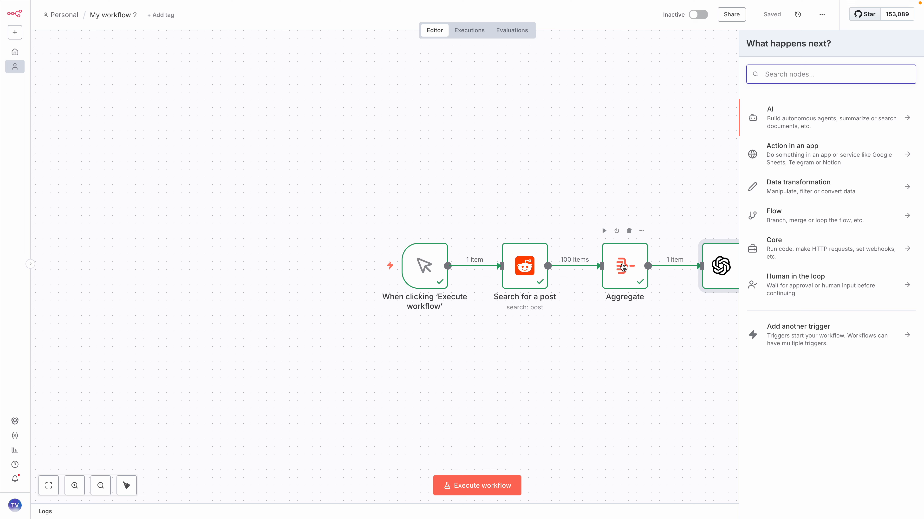
pyautogui.click(668, 309)
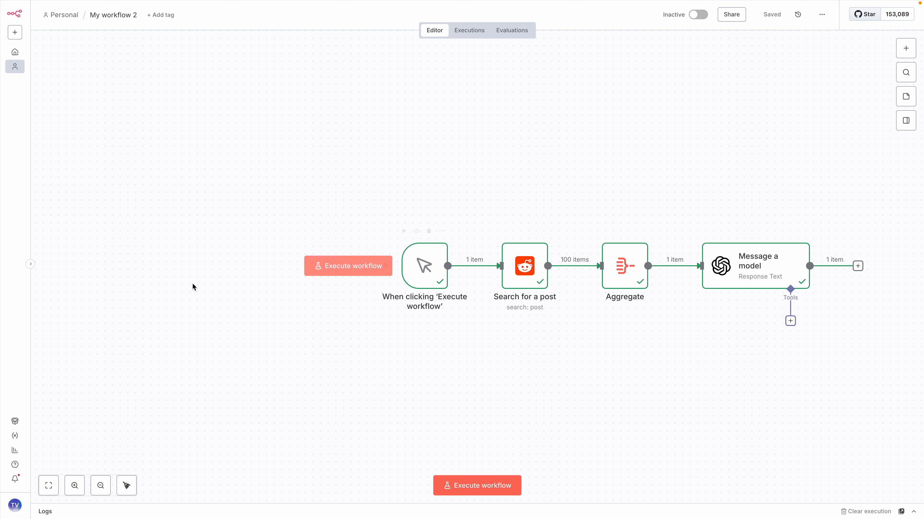
pyautogui.moveTo(581, 1)
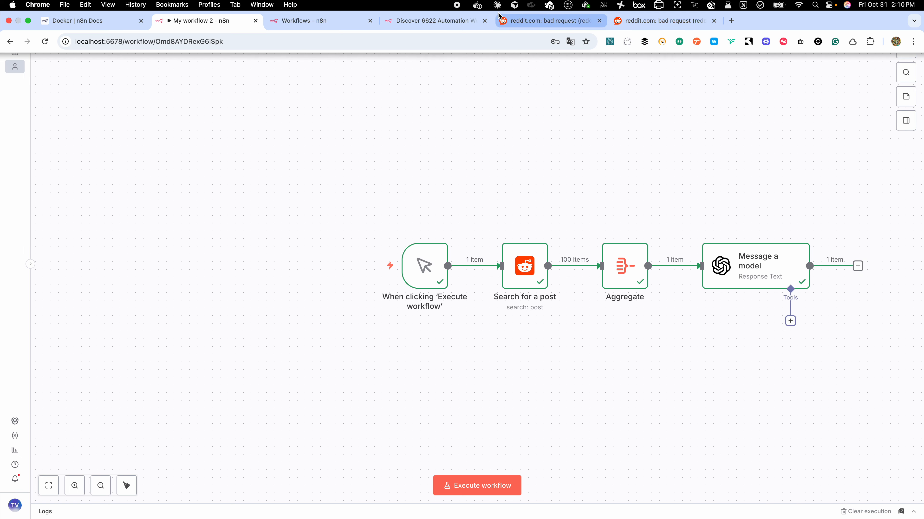